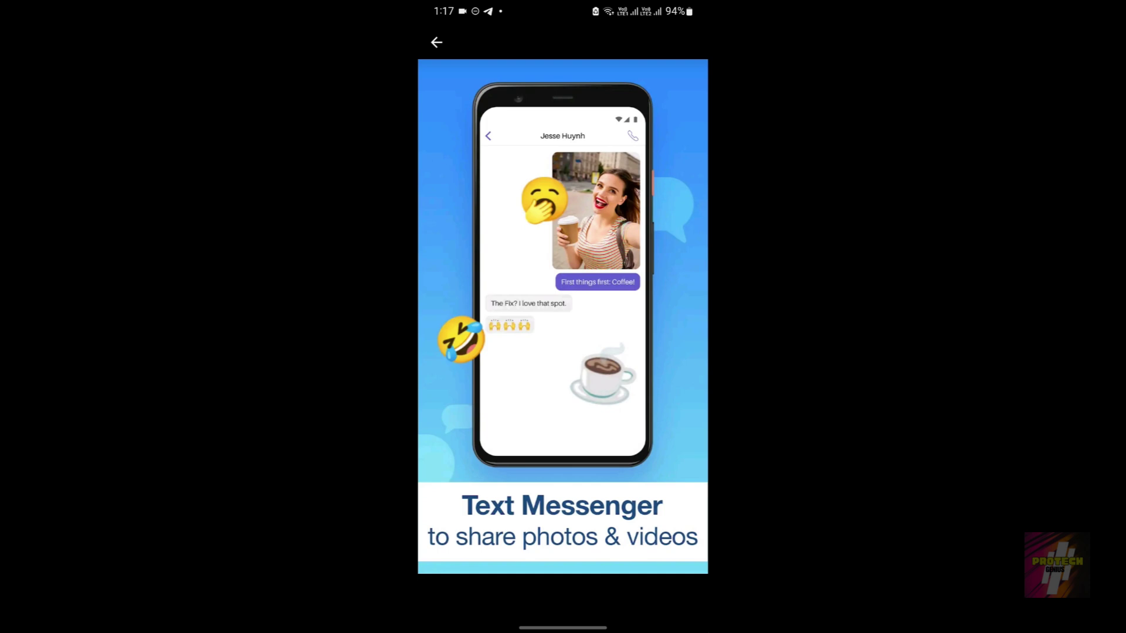
Step: Enlarge the Text Messenger promo screenshot, then swipe back to the Text Free listing
left_click(678, 46)
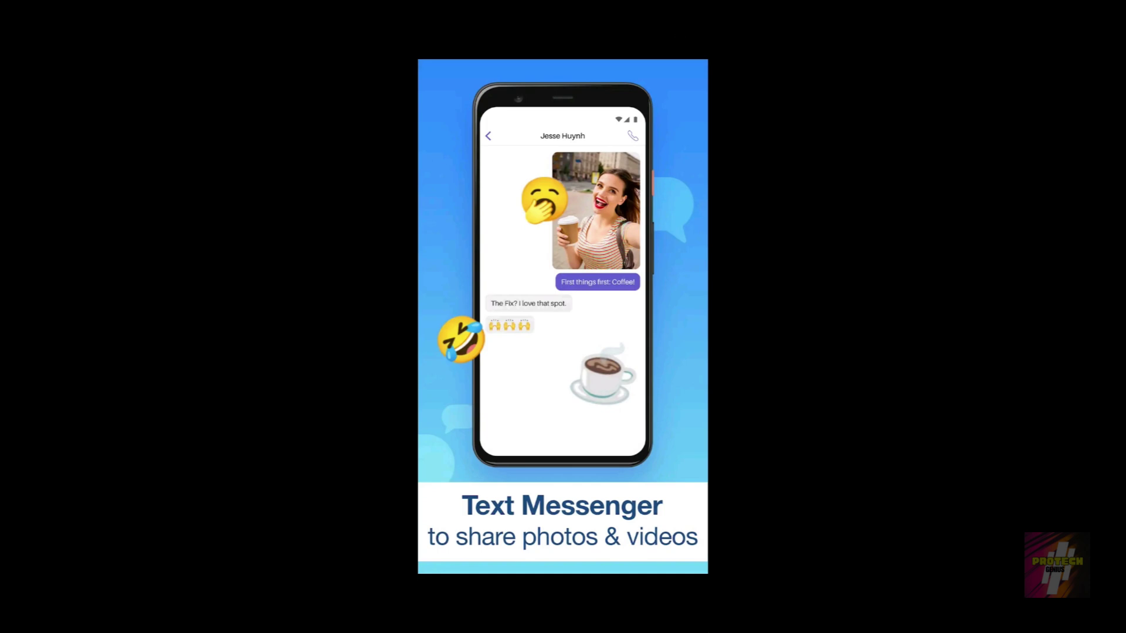
mouse_move(707, 375)
left_mouse_down()
mouse_move(669, 407)
mouse_move(651, 329)
left_mouse_up()
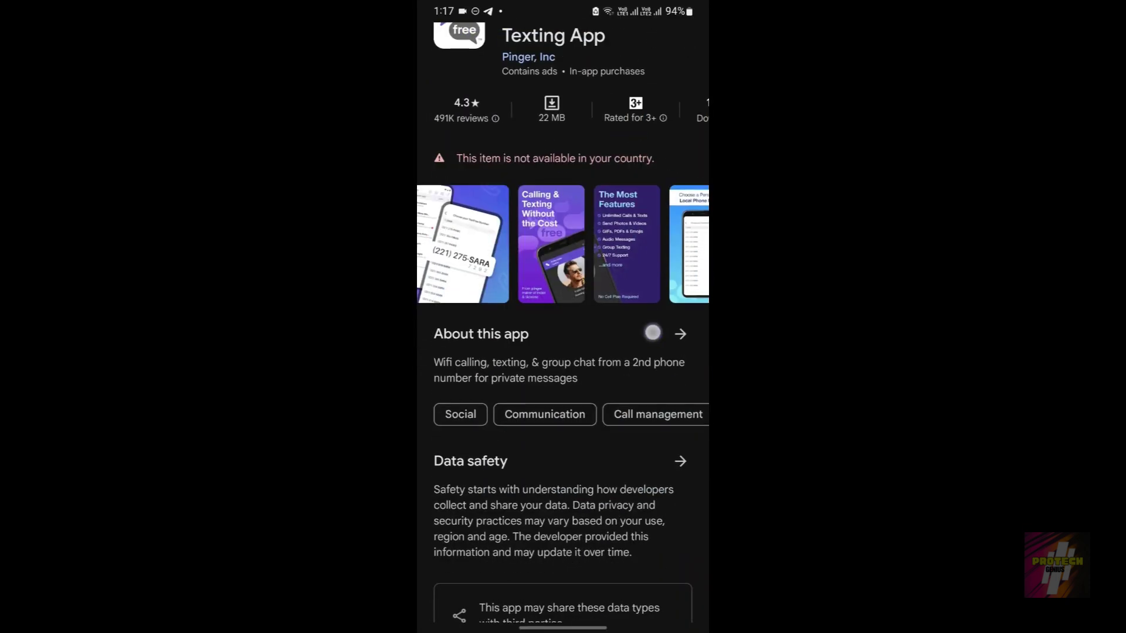
Step: Scroll the full Text Free description down to What's new, then switch to messages.textfree.us
left_click(689, 347)
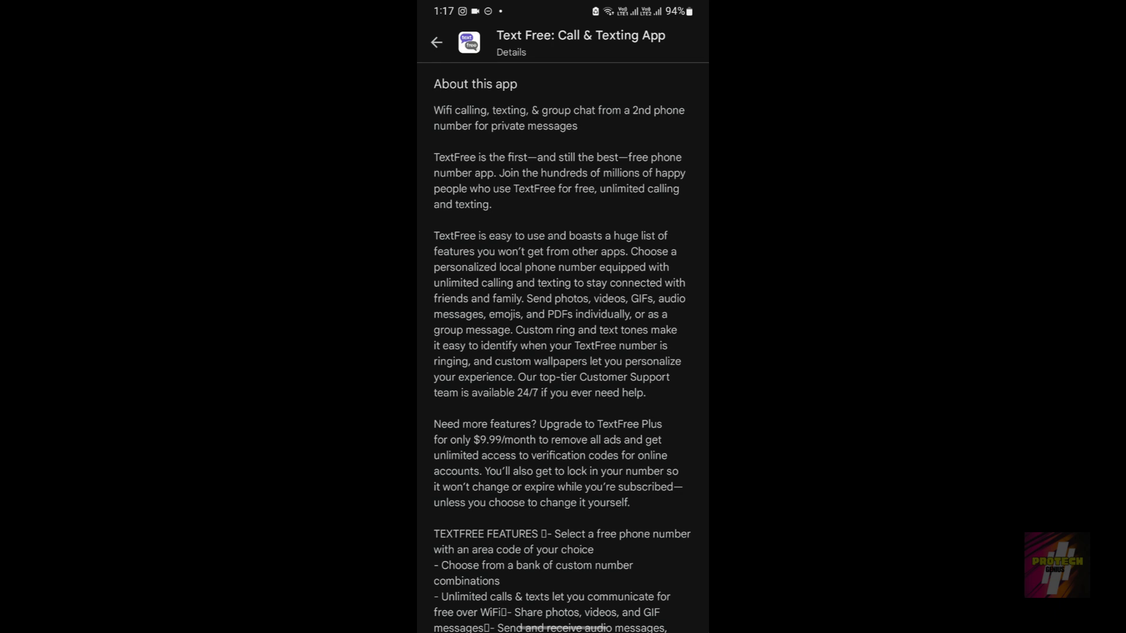
scroll(649, 370, "down", 2)
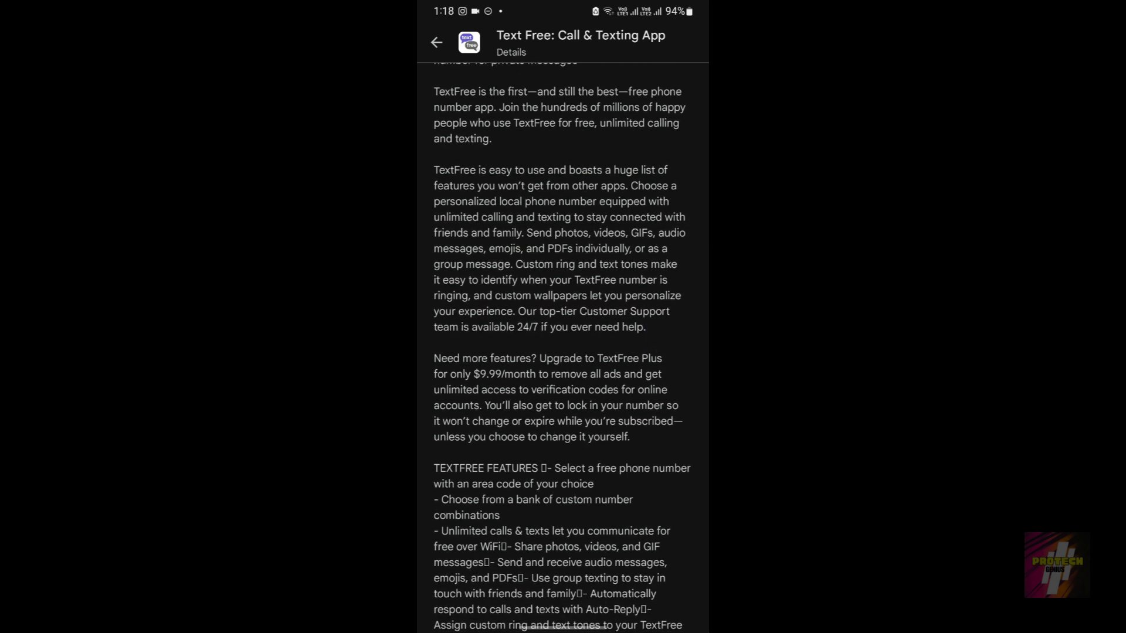
scroll(641, 357, "down", 4)
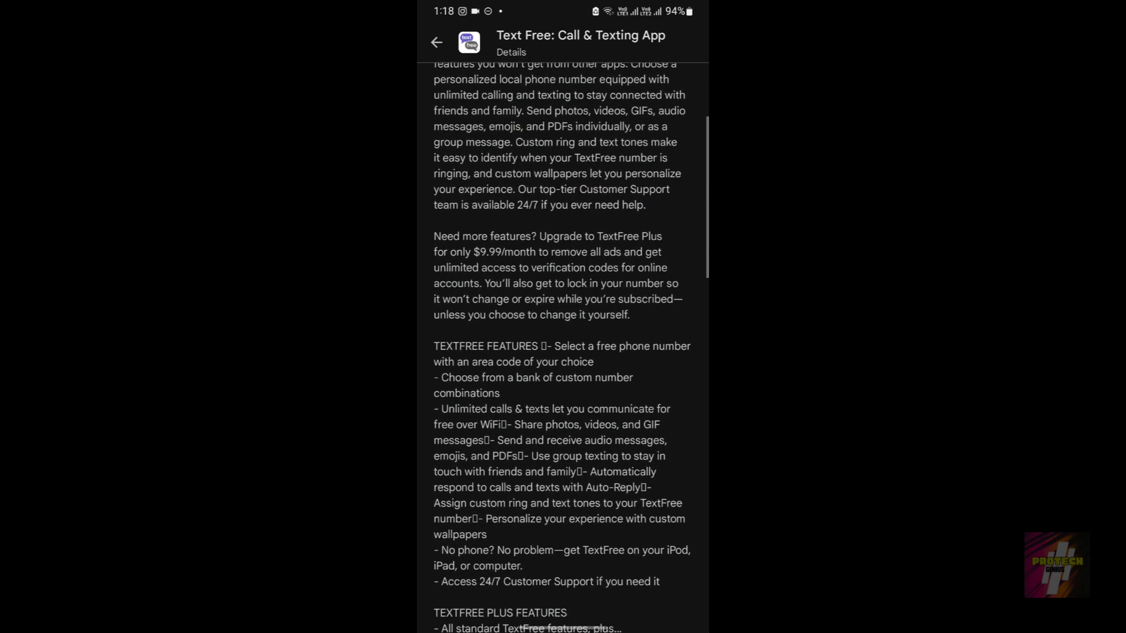
scroll(640, 381, "down", 2)
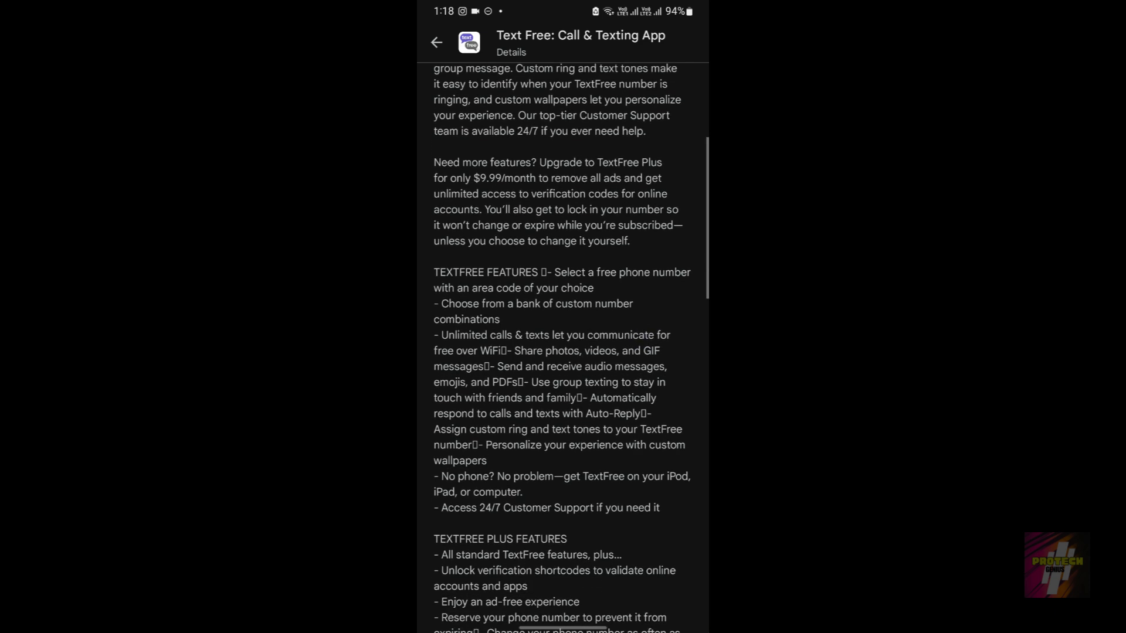
scroll(646, 352, "down", 2)
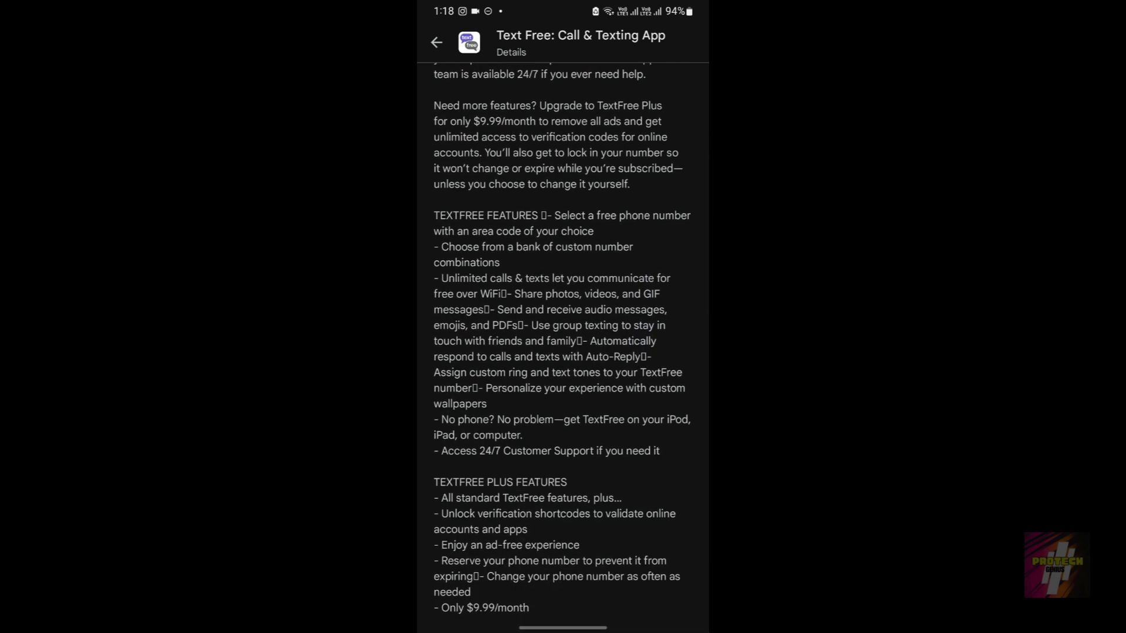
scroll(644, 375, "down", 2)
scroll(648, 362, "down", 2)
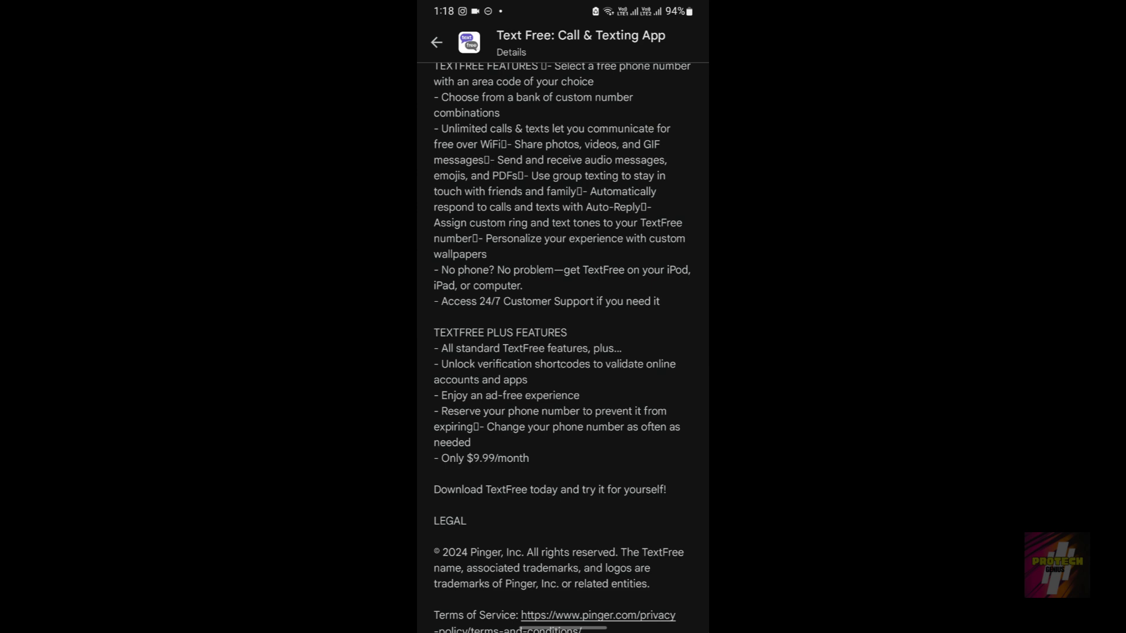
scroll(648, 334, "down", 1)
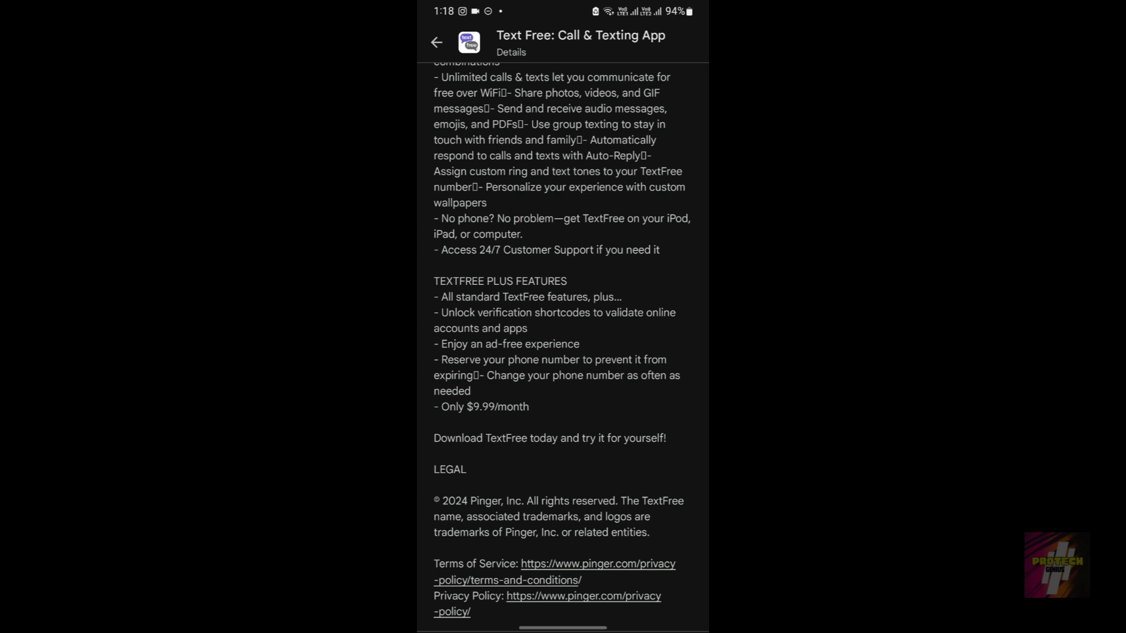
scroll(643, 332, "down", 2)
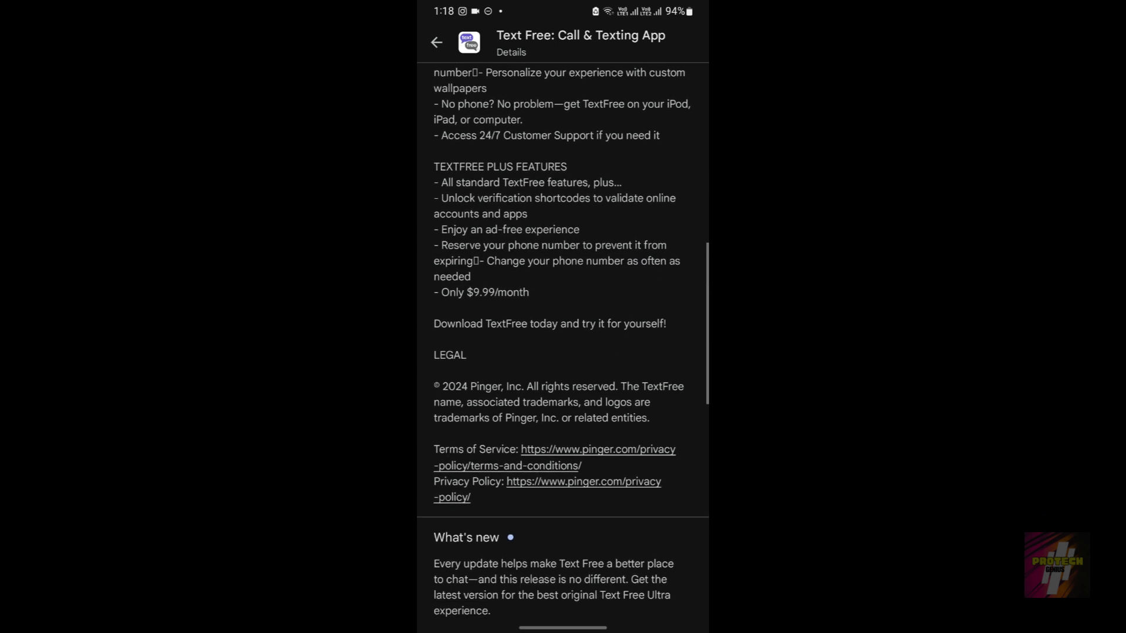
scroll(636, 329, "down", 2)
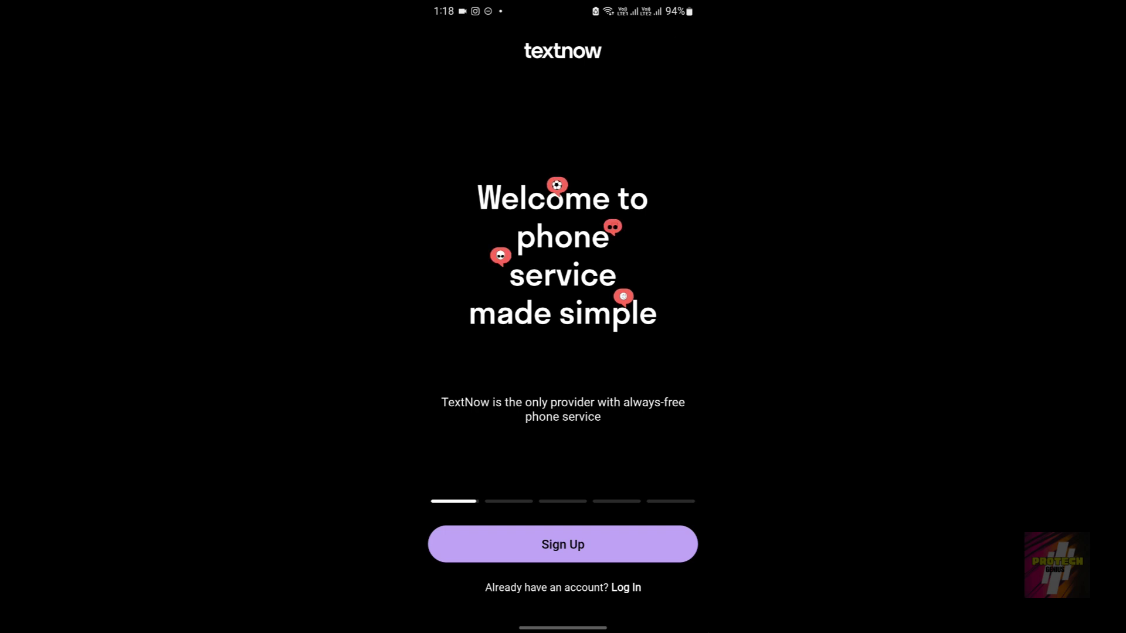
left_click(596, 551)
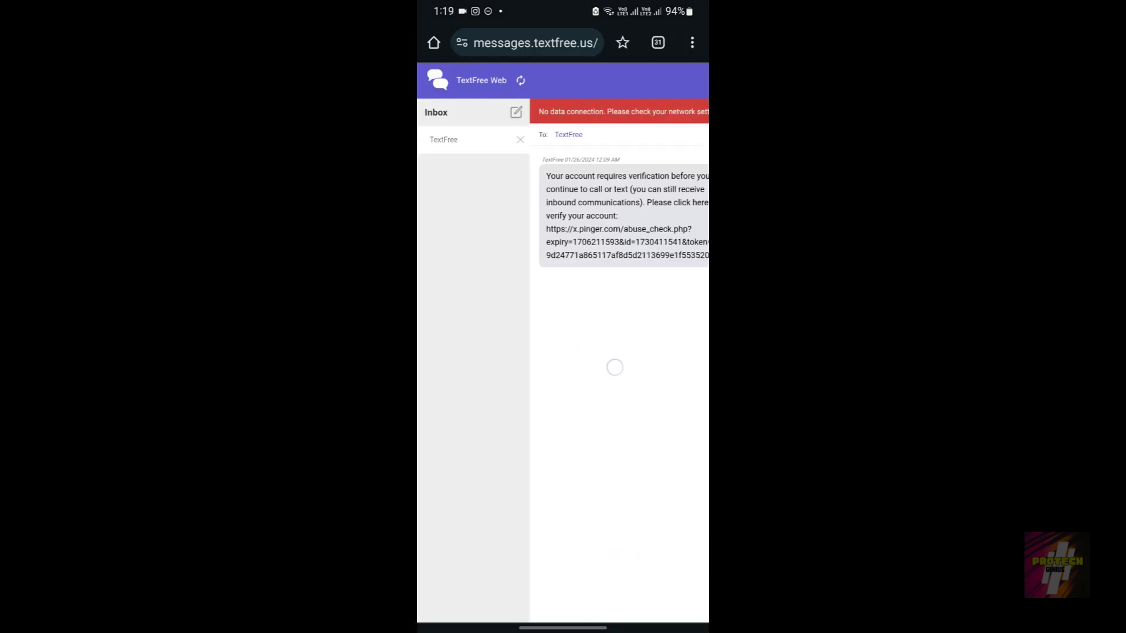
Step: Pan the TextFree Web inbox to review the account-verification message
mouse_move(592, 369)
left_mouse_down()
mouse_move(486, 379)
mouse_move(510, 349)
mouse_move(594, 361)
left_mouse_up()
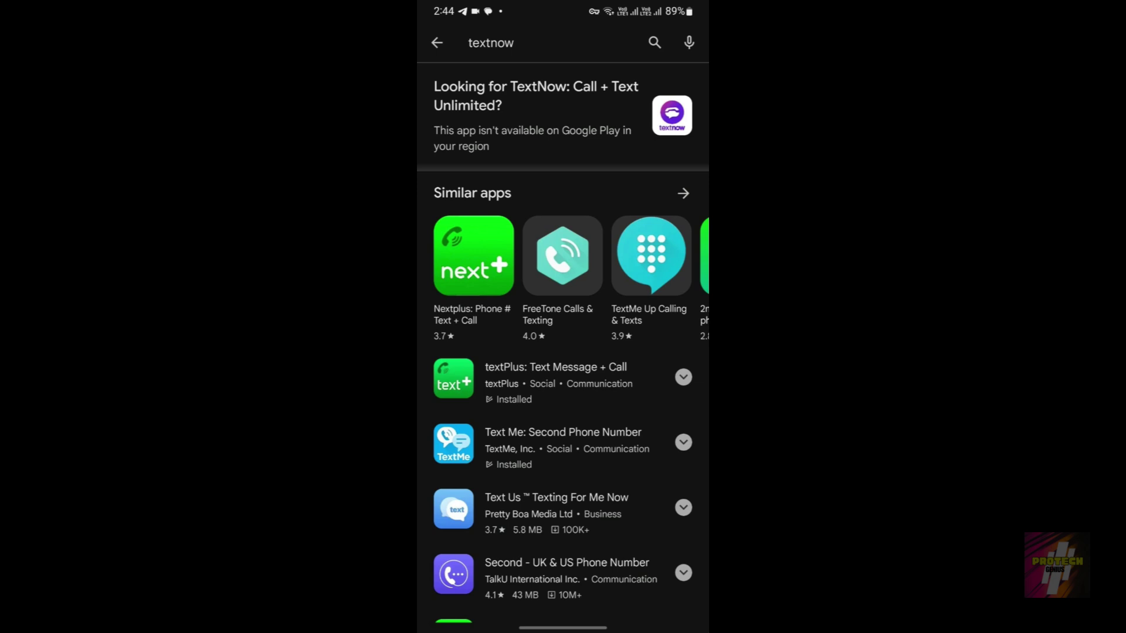
Step: Leave the textnow search results for the TextNow app's onboarding carousel
left_click(681, 38)
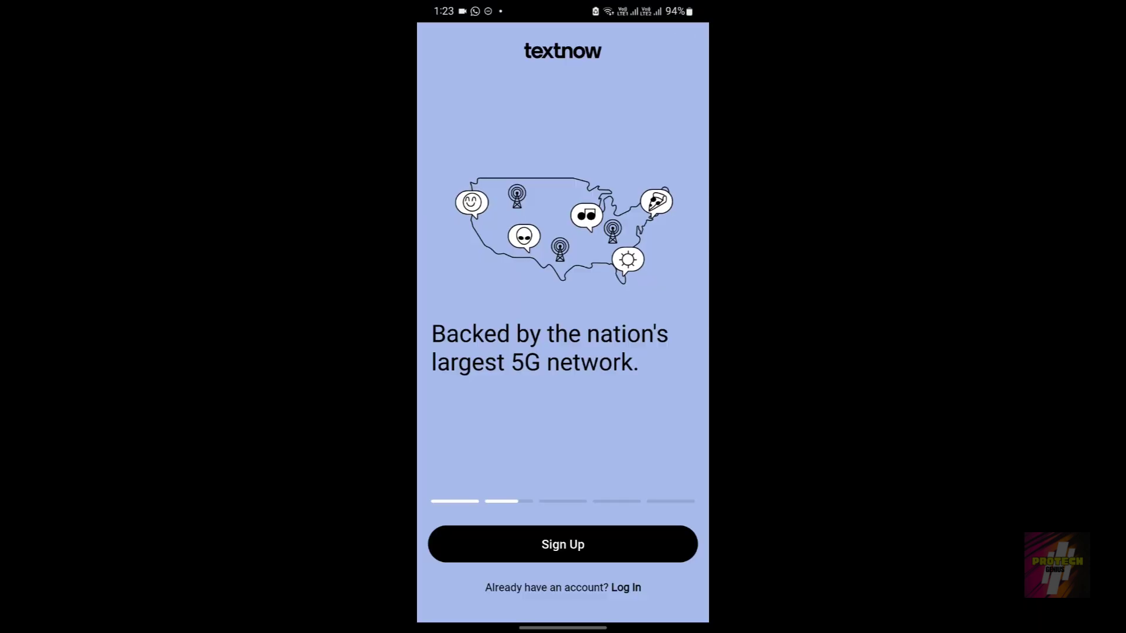
Step: Open TextNow's Log In with Email form, dismiss the reset-password error, then zoom out TextFree Web
left_click(627, 587)
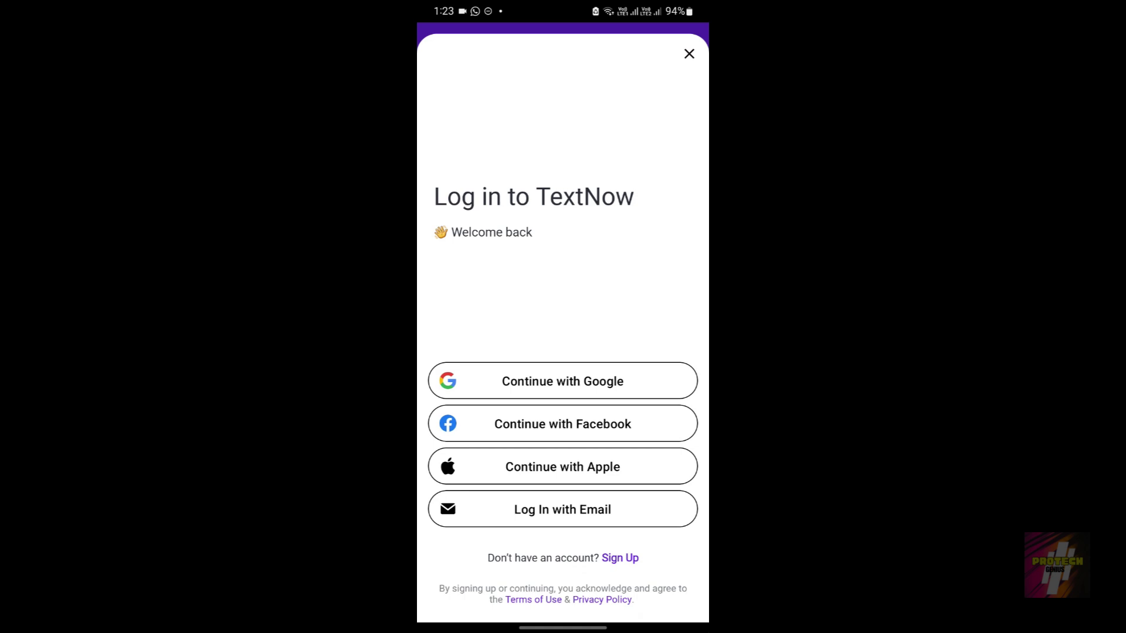
left_click(562, 509)
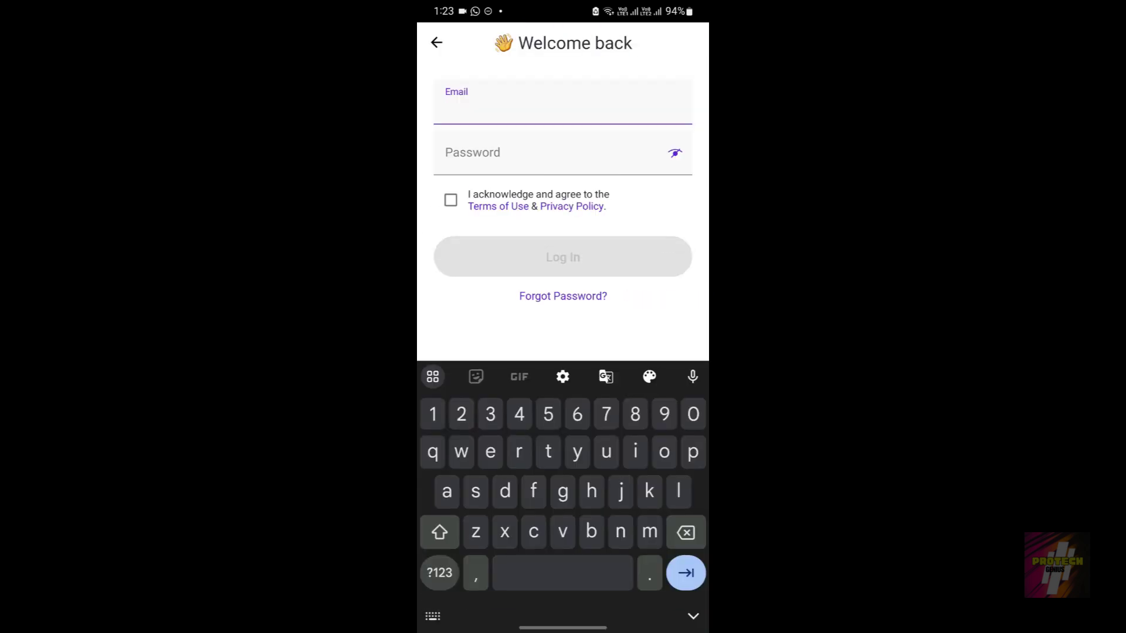
left_click(563, 296)
left_click(686, 106)
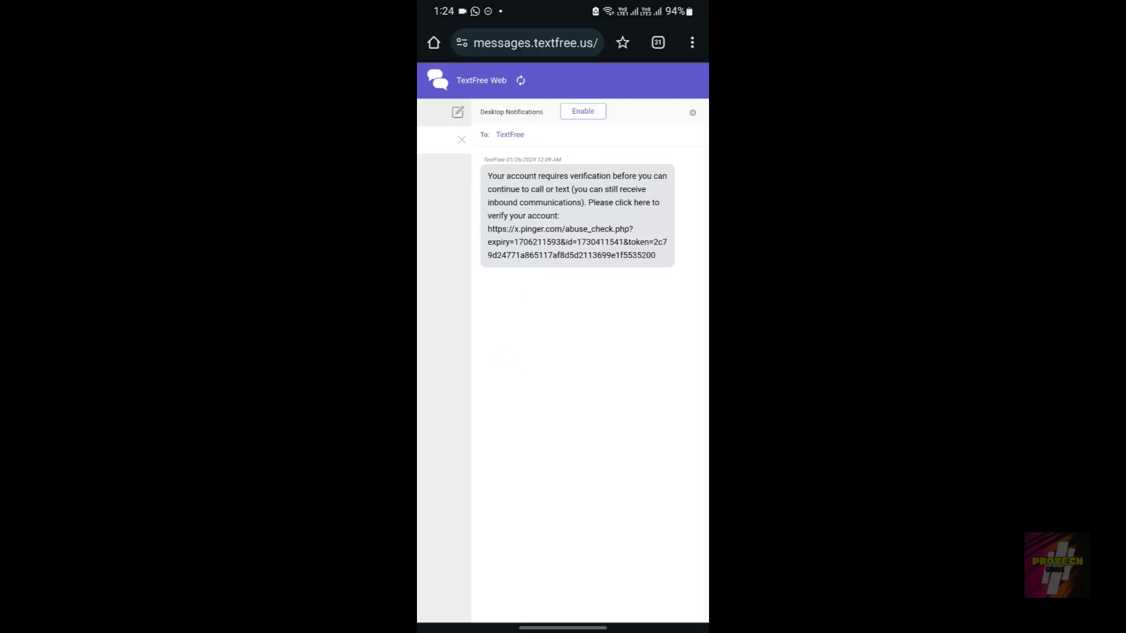
double_click(460, 327)
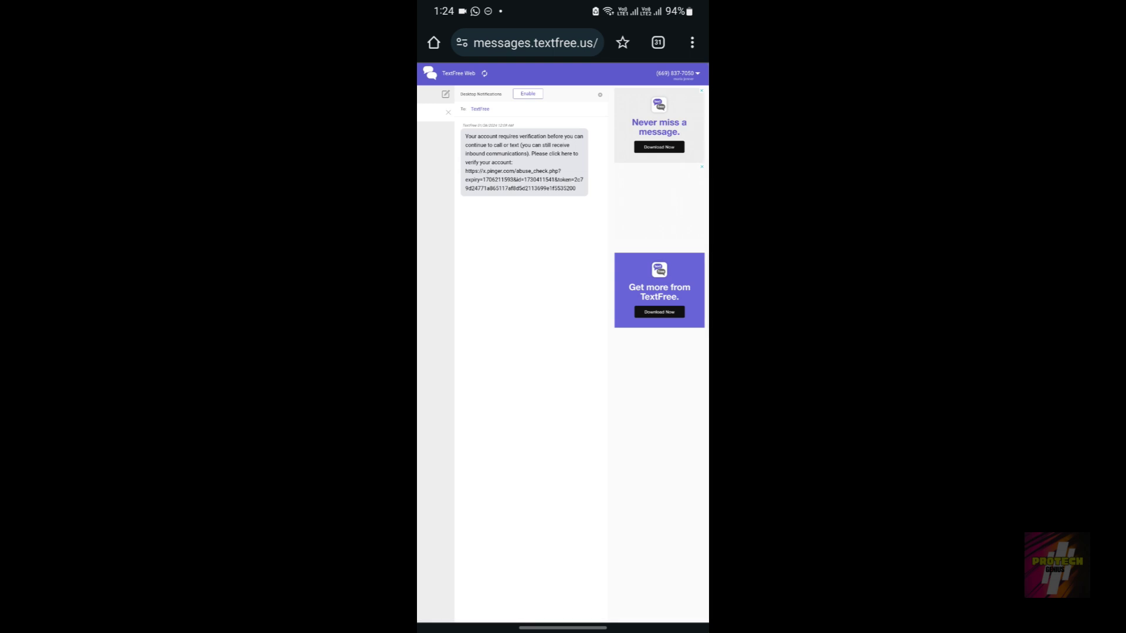
Step: Open and dismiss the account options list, then zoom and pan to the Never miss a message ad
left_click(694, 75)
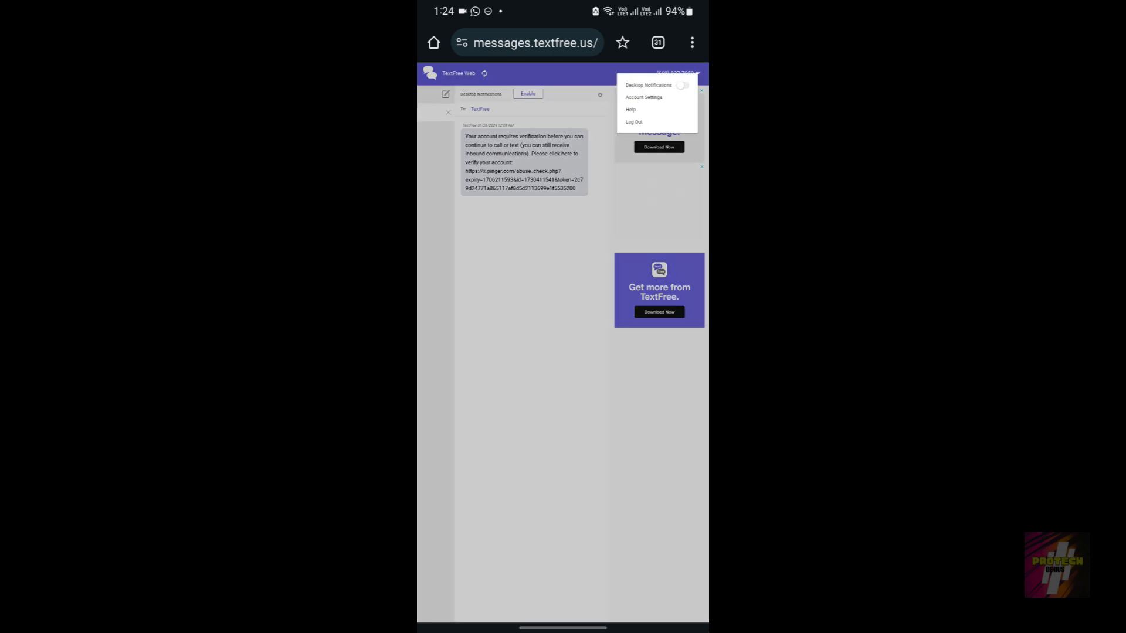
double_click(657, 106)
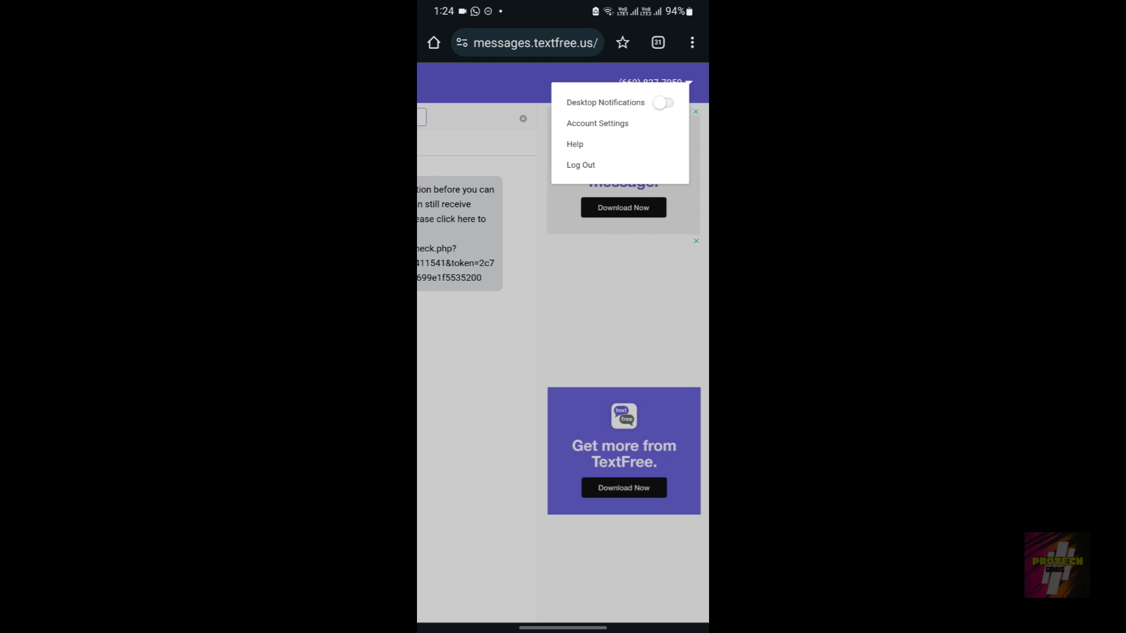
left_click(542, 349)
double_click(651, 271)
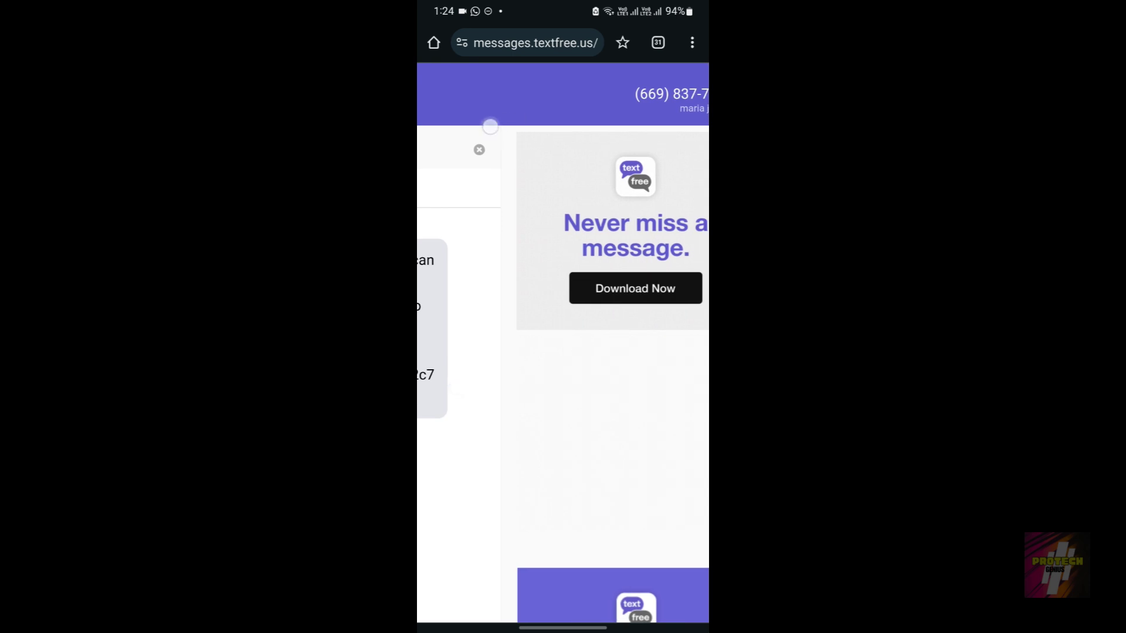
left_click_drag(490, 123, 563, 125)
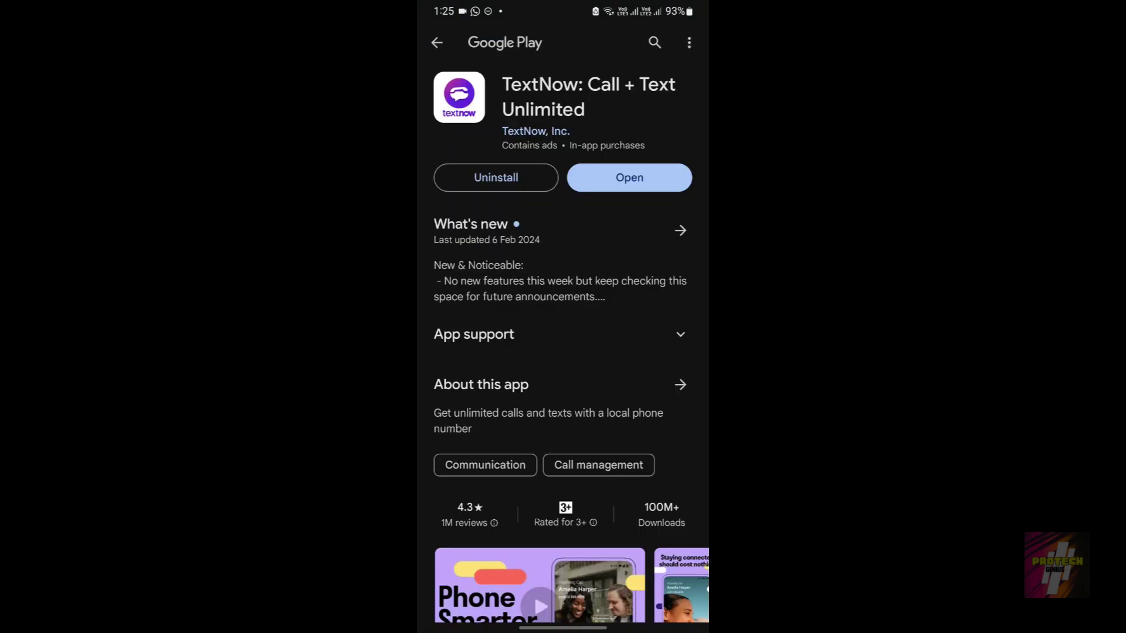
Step: Open TextNow's 'Staying connected should cost nothing' screenshot full-screen and swipe to 'Get a local phone number'
left_click_drag(500, 364, 485, 305)
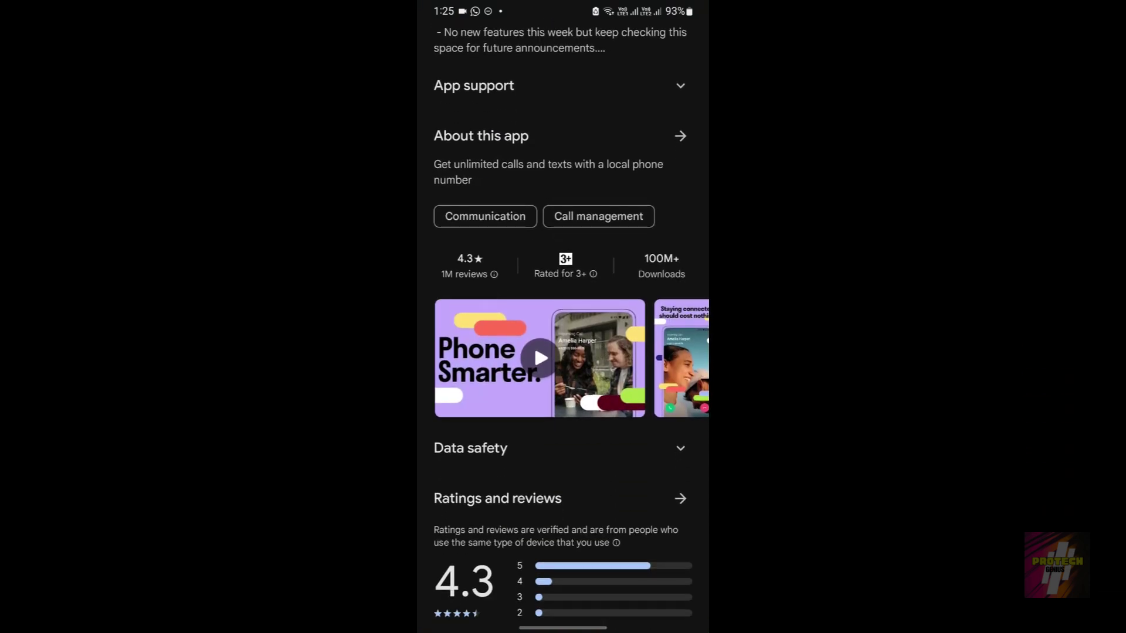
left_click_drag(567, 362, 482, 348)
left_click(587, 381)
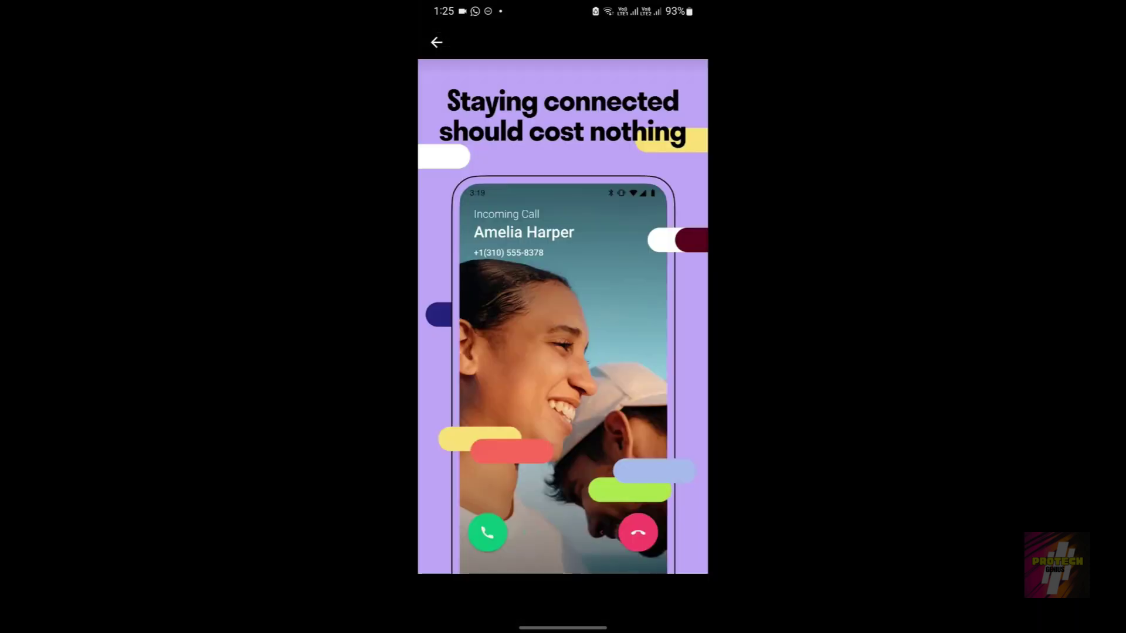
left_click_drag(558, 296, 381, 299)
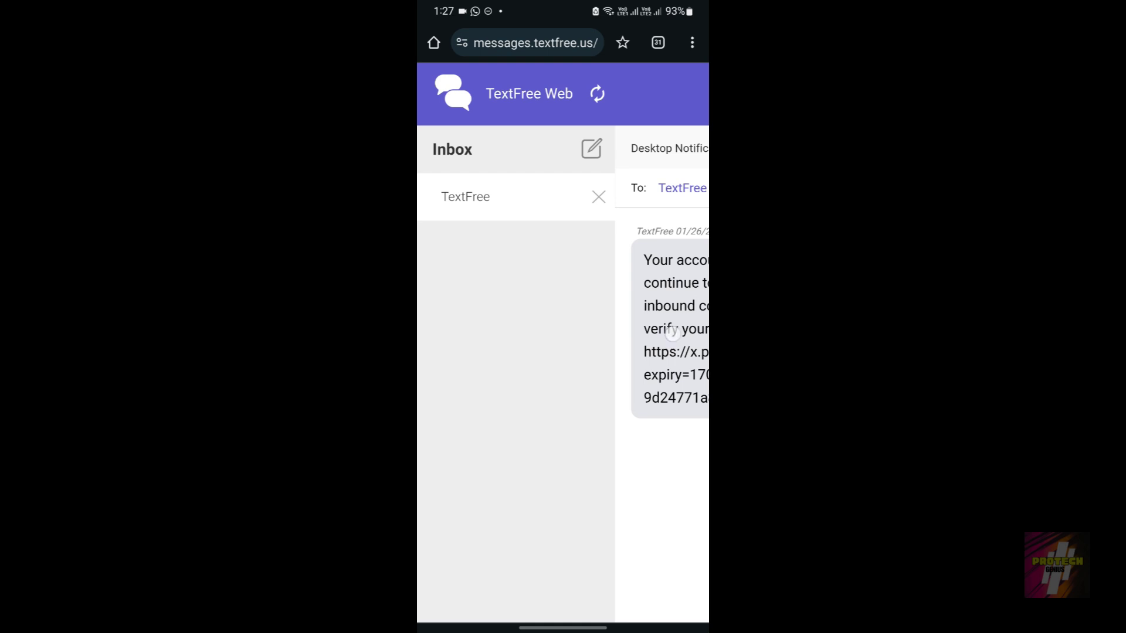
scroll(672, 334, "right", 2)
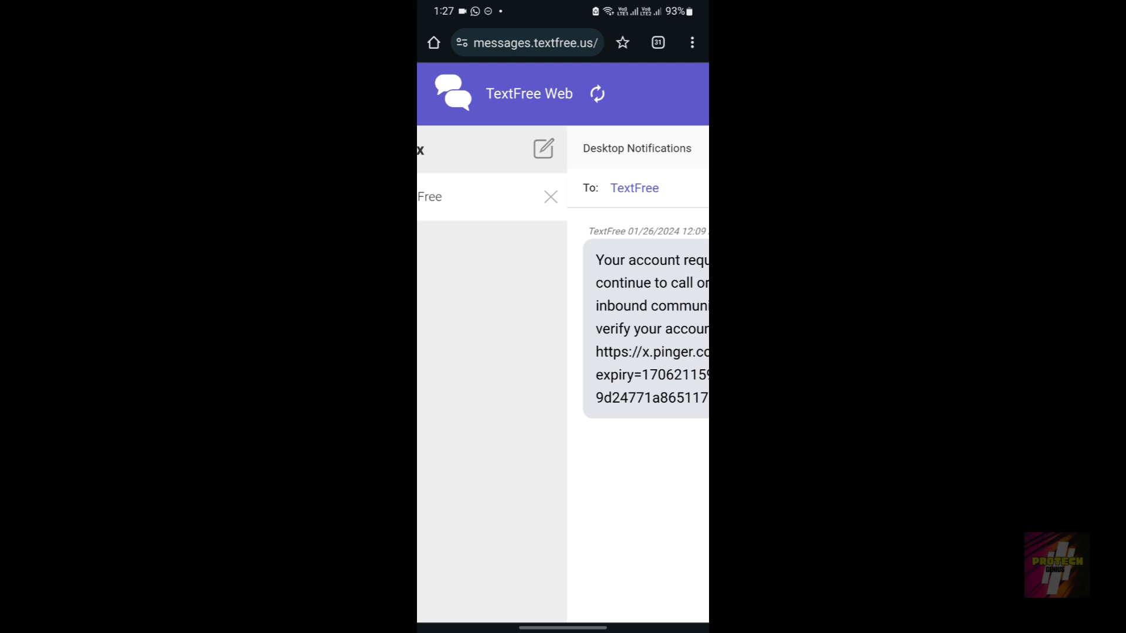
scroll(672, 352, "right", 2)
scroll(683, 428, "left", 4)
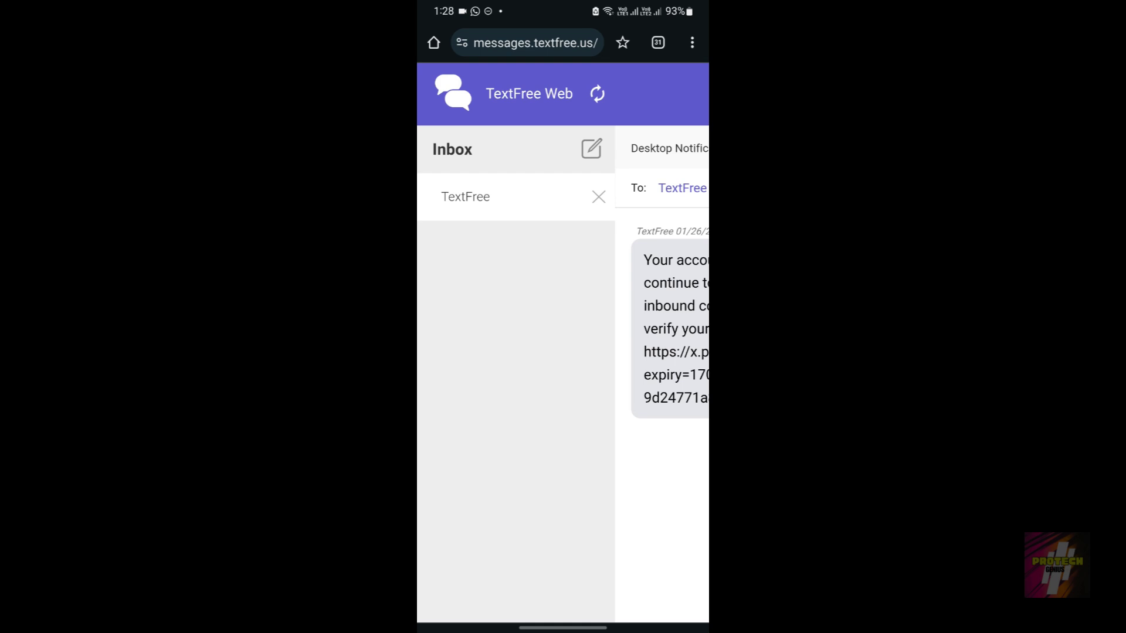
Step: Exit the full-screen TextNow screenshot, swipe the carousel, and scroll back up to the listing header
left_click(692, 42)
left_click(691, 42)
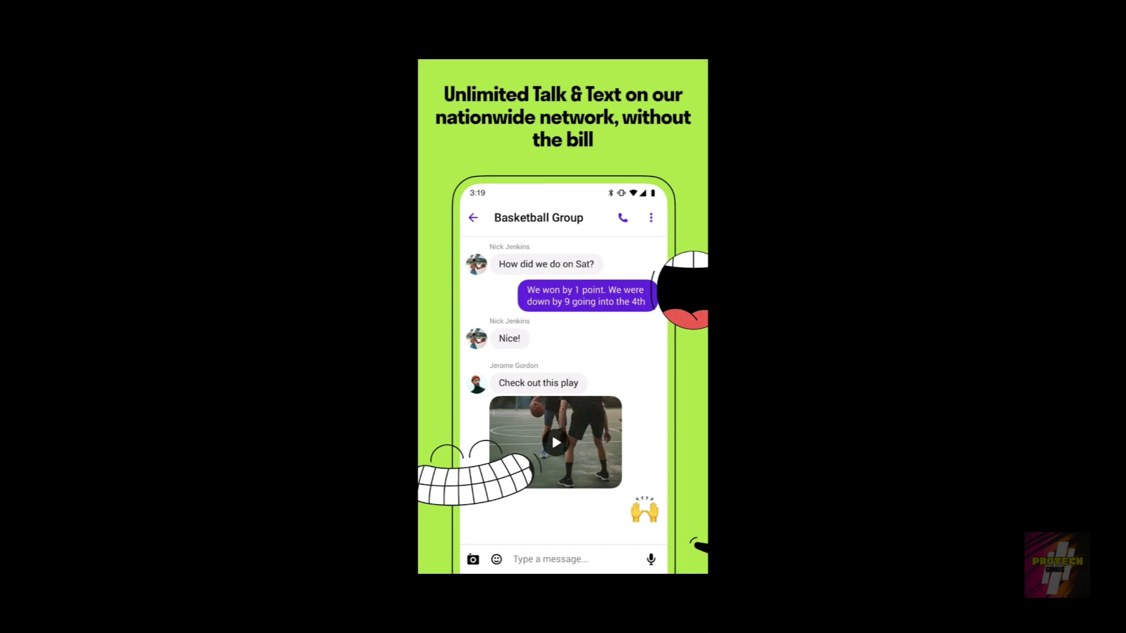
left_click(681, 35)
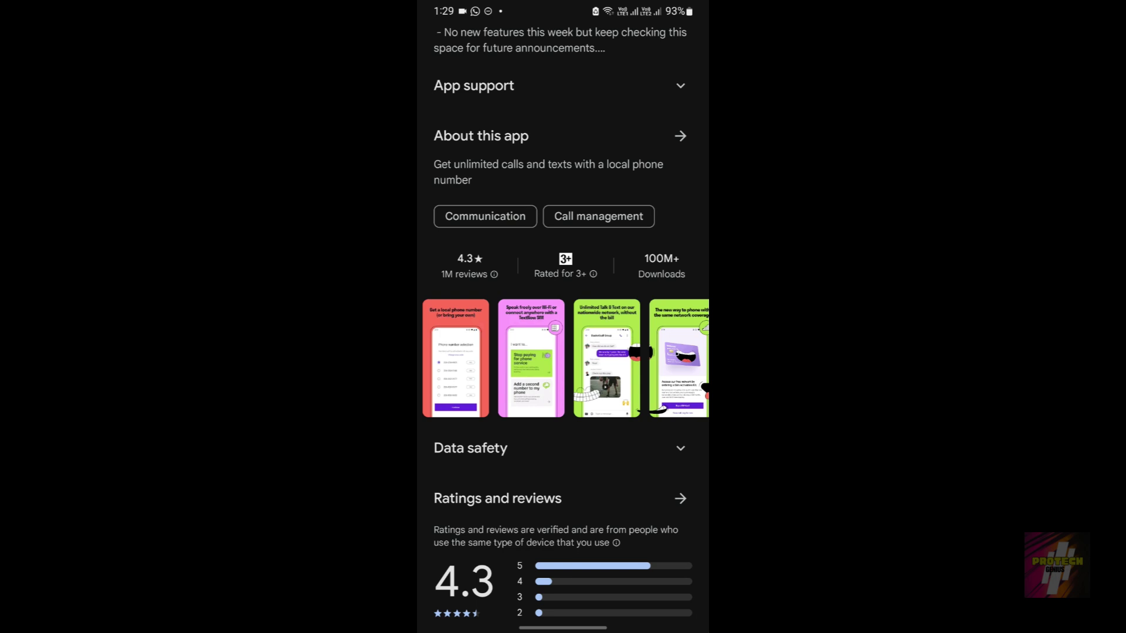
left_click_drag(565, 359, 548, 359)
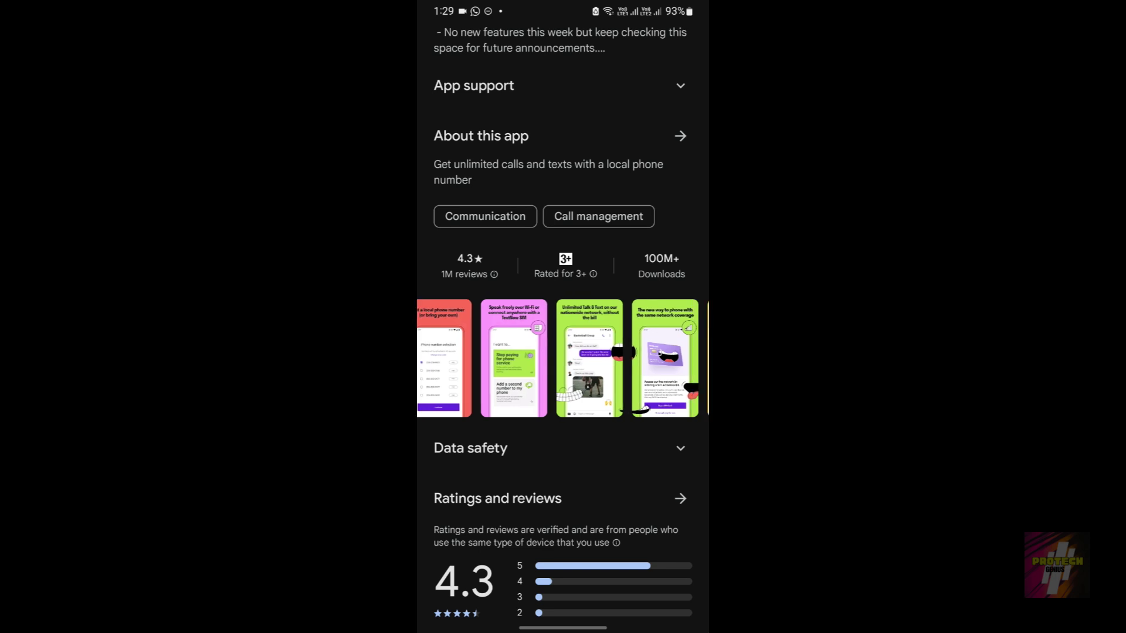
scroll(563, 323, "up", 5)
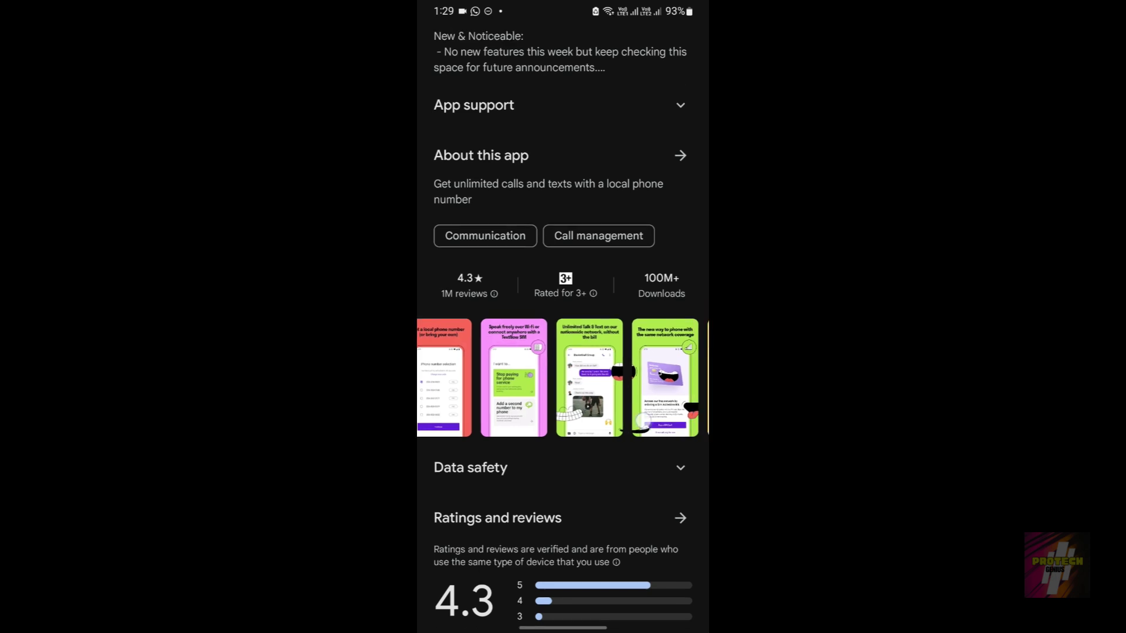
scroll(562, 324, "down", 8)
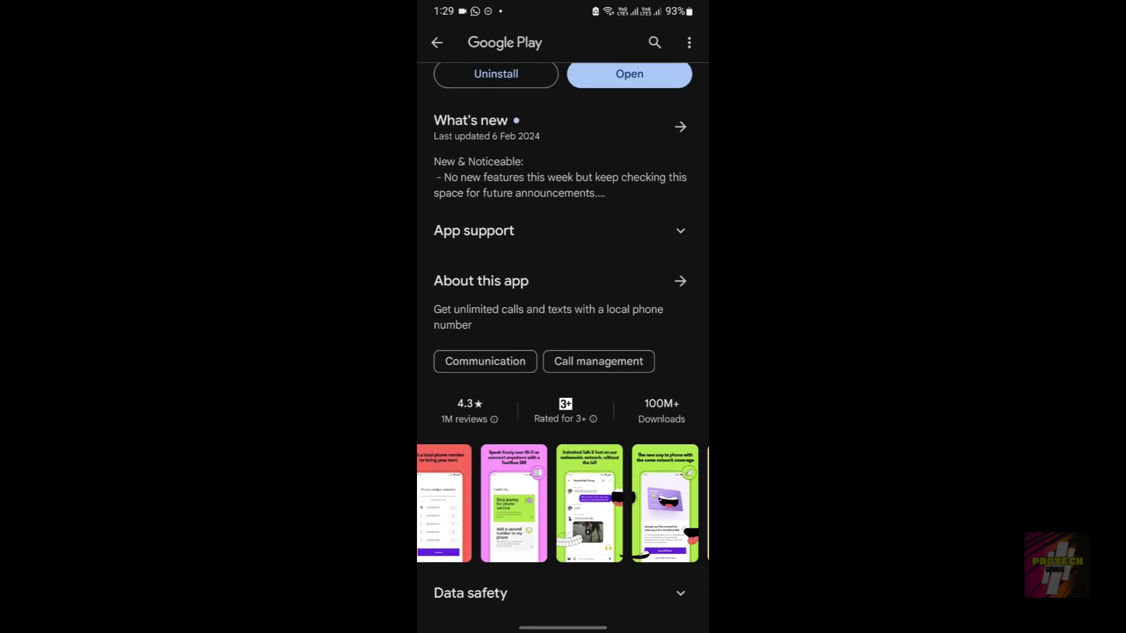
scroll(563, 340, "up", 2)
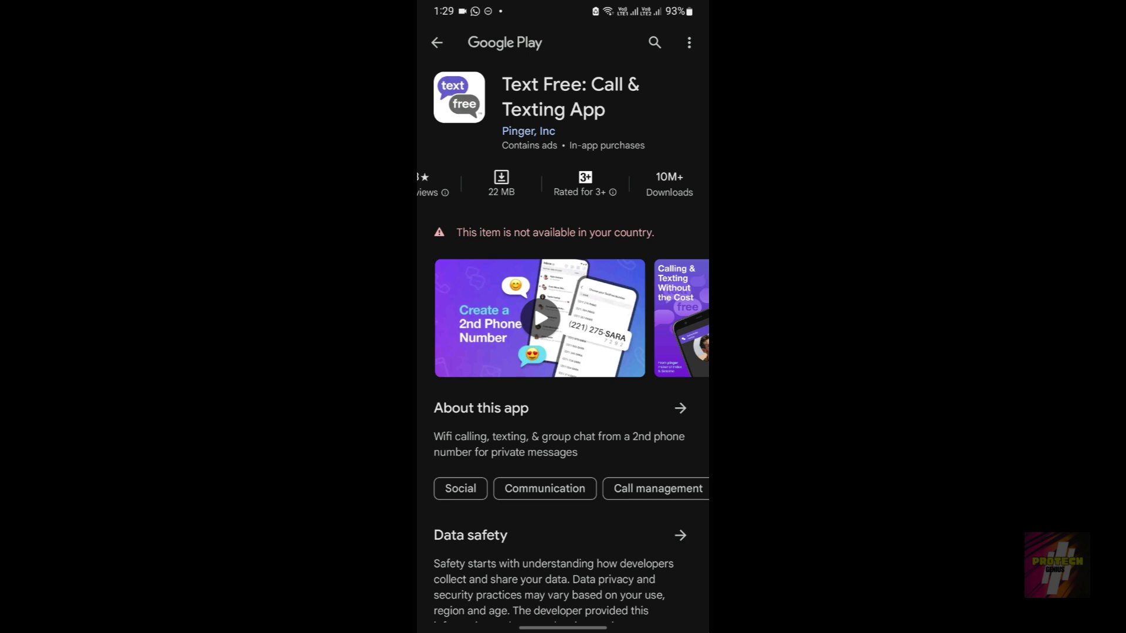
Step: Scroll the Text Free stats row and Ratings and reviews (4.3, 491K reviews), then swipe the screenshots
scroll(563, 184, "left", 2)
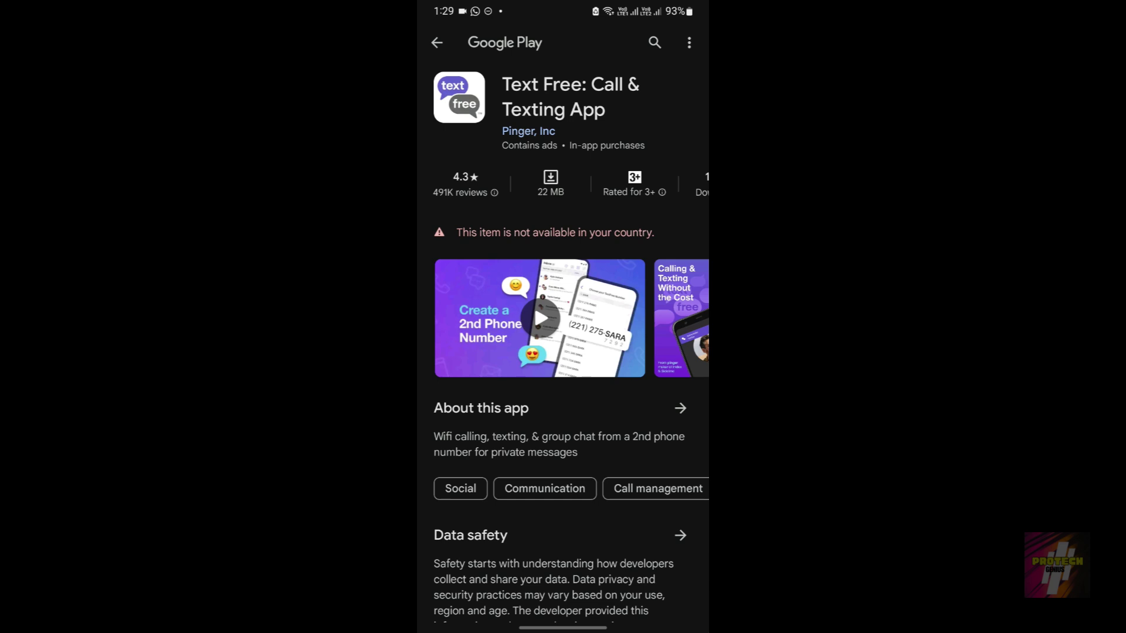
scroll(535, 219, "right", 3)
scroll(530, 221, "left", 3)
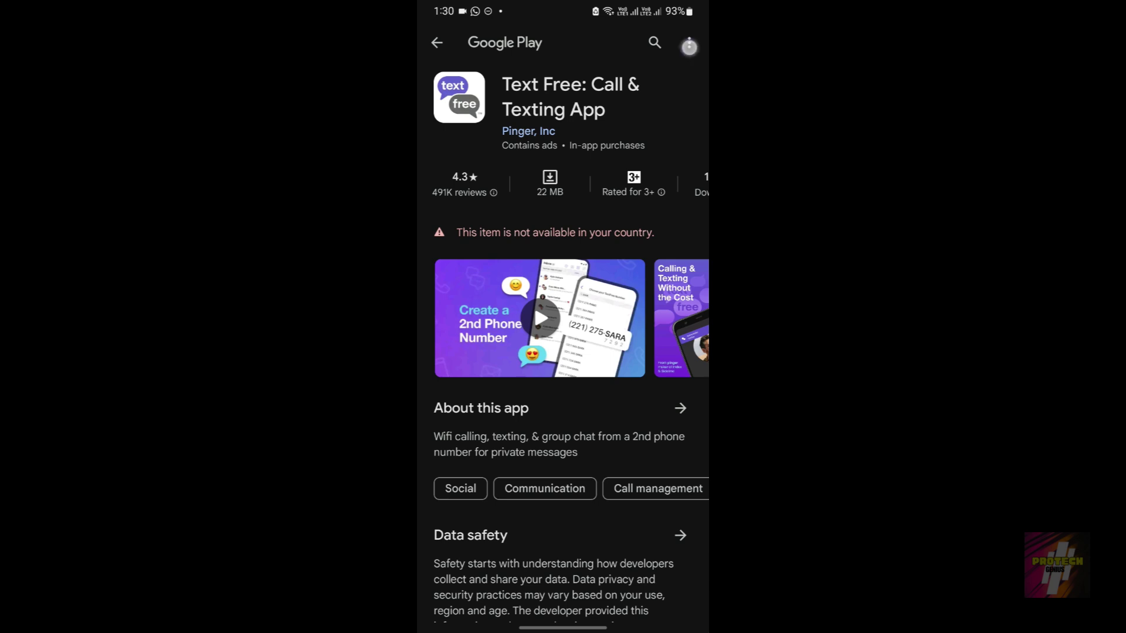
scroll(620, 303, "down", 10)
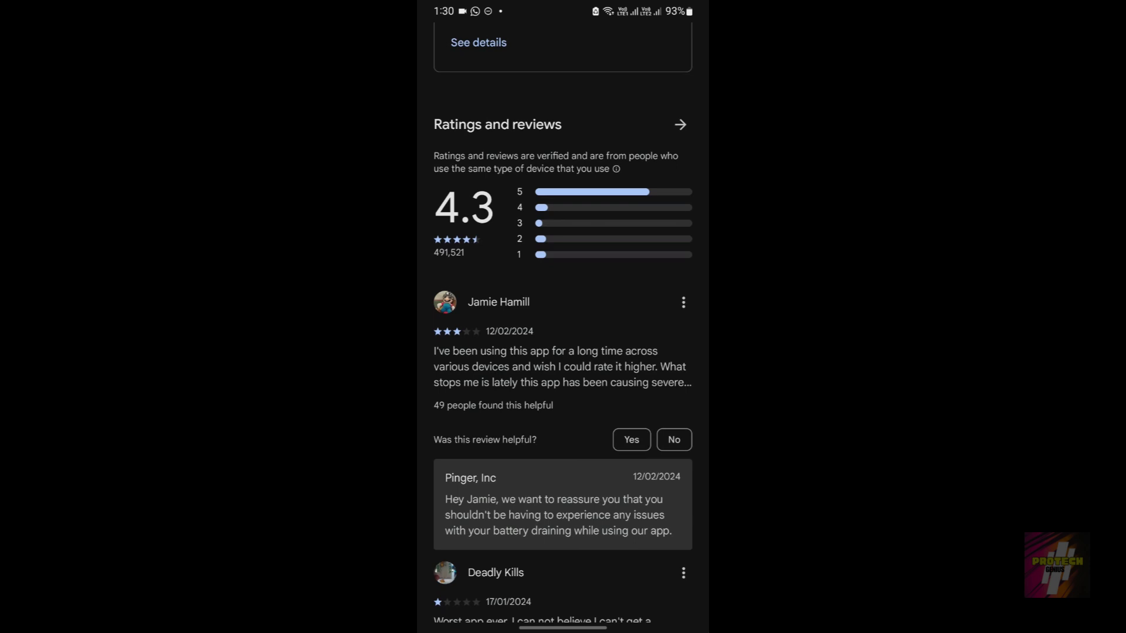
scroll(624, 349, "down", 5)
scroll(623, 350, "up", 15)
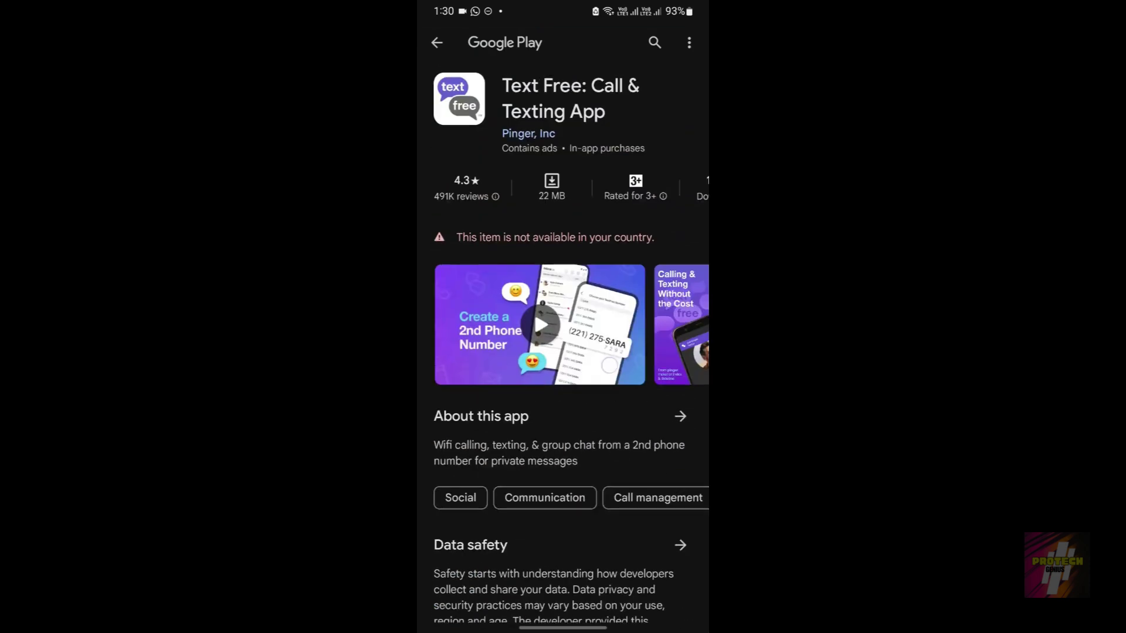
left_click_drag(672, 332, 596, 338)
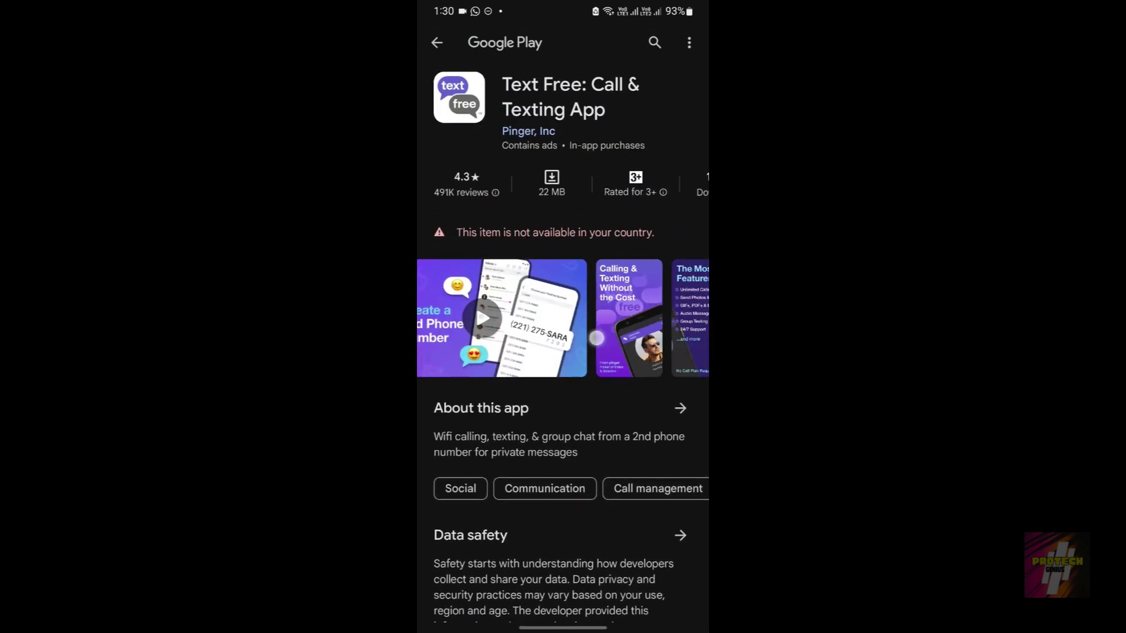
Step: Open the 'Calling & Texting Without the Cost' screenshot in the full-screen viewer
left_click(540, 329)
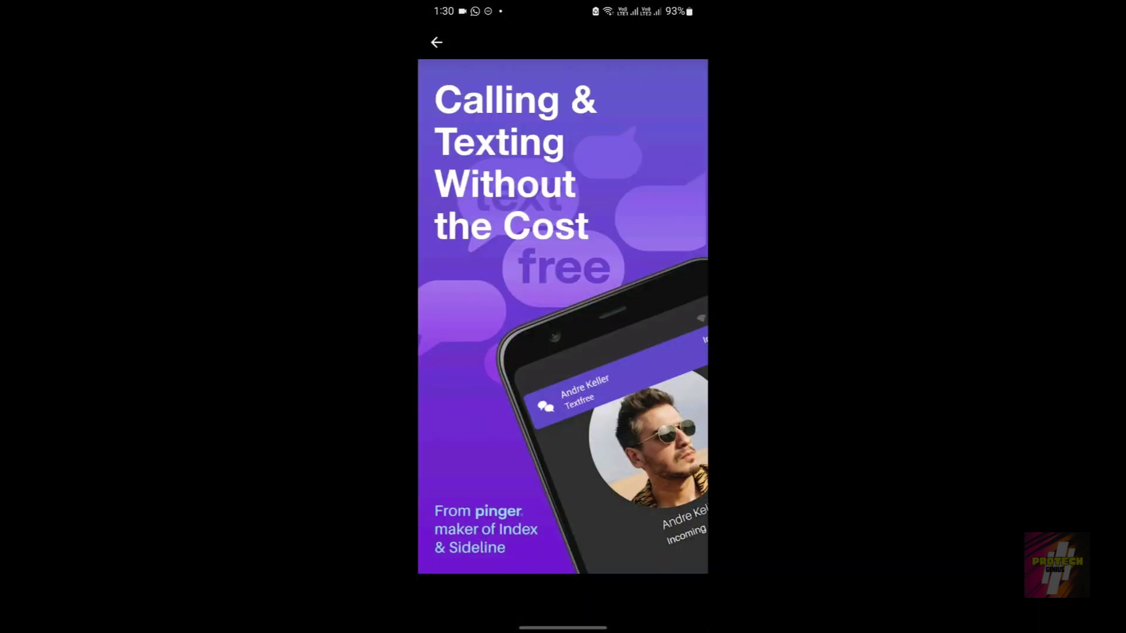